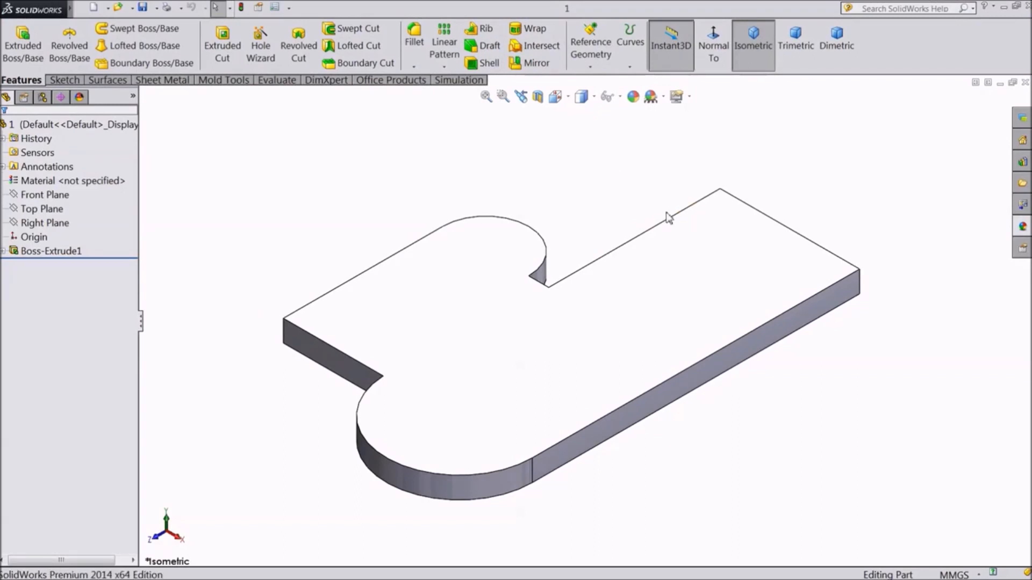
- Dismiss the Update your Recovery Media notification that covers the model
middle_drag(608, 206, 594, 175)
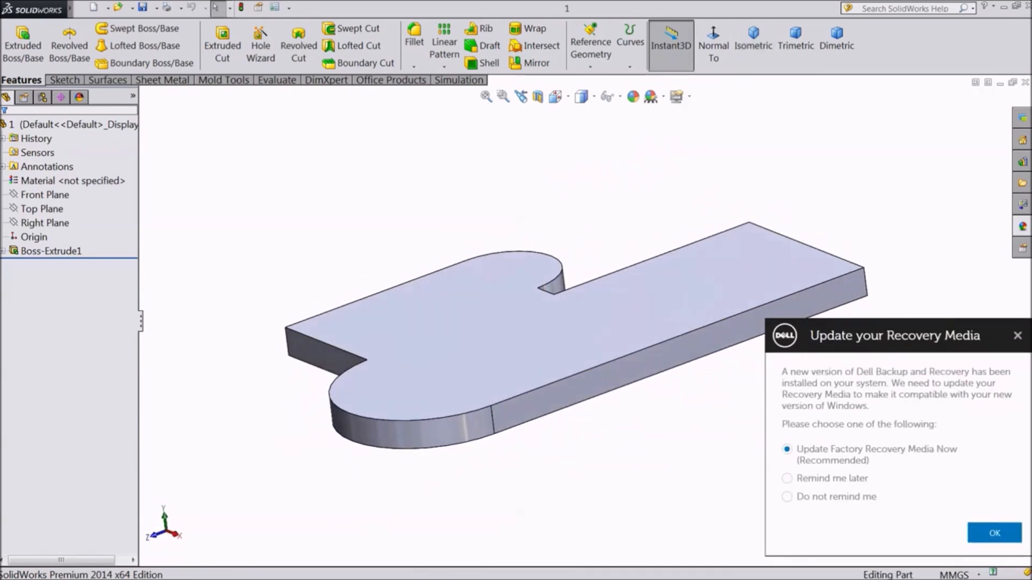
click(1018, 337)
middle_drag(685, 202, 696, 230)
middle_drag(648, 206, 638, 185)
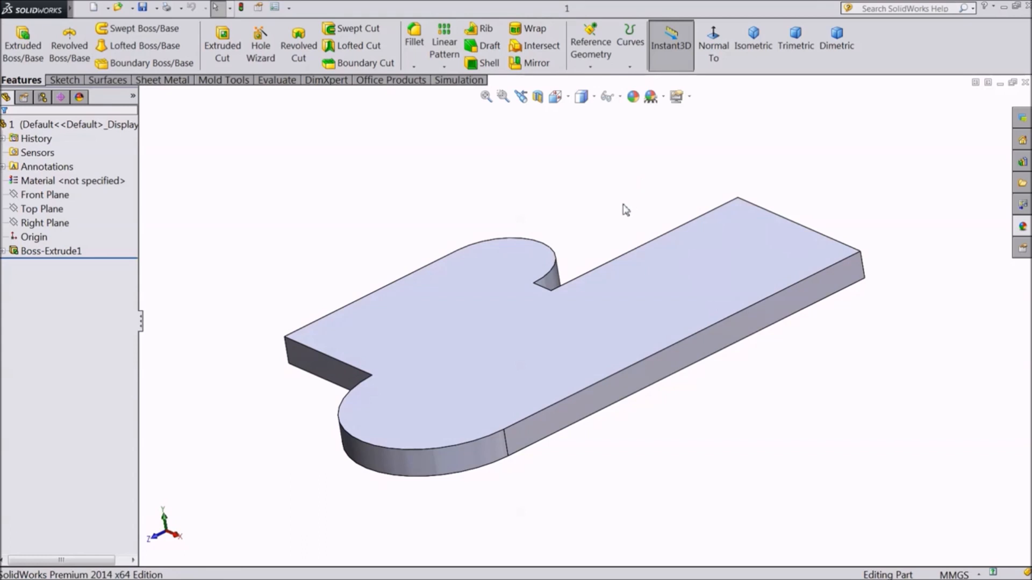
mouse_move(591, 210)
middle_down()
mouse_move(610, 201)
mouse_move(598, 199)
middle_up()
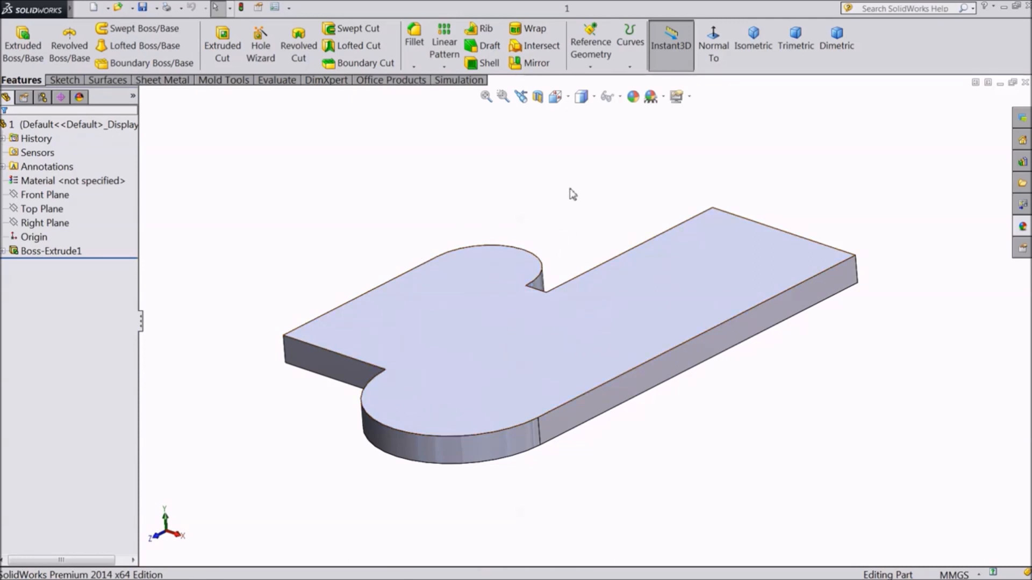
- Show the plate in the Front and Left standard views
click(568, 98)
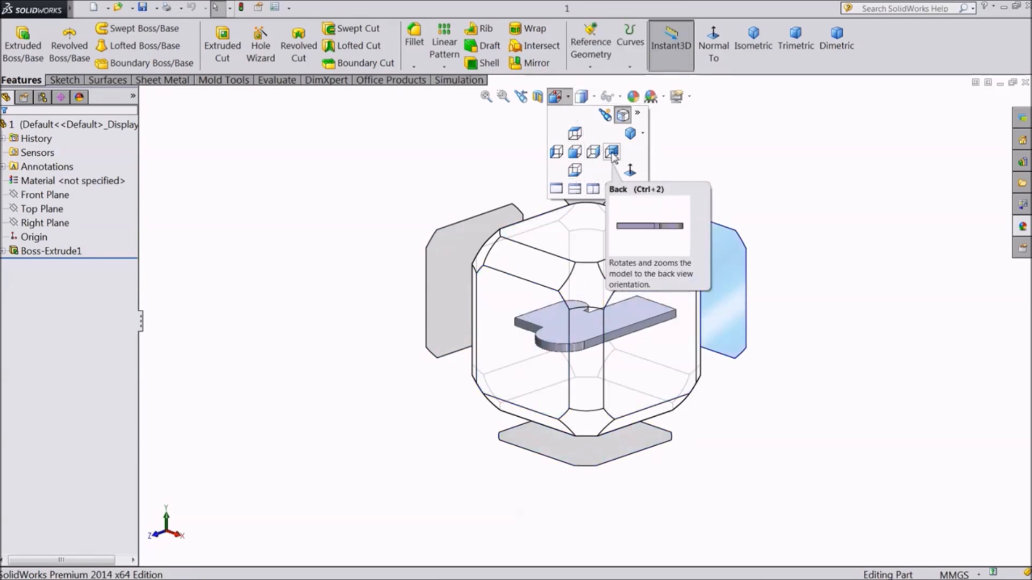
click(642, 133)
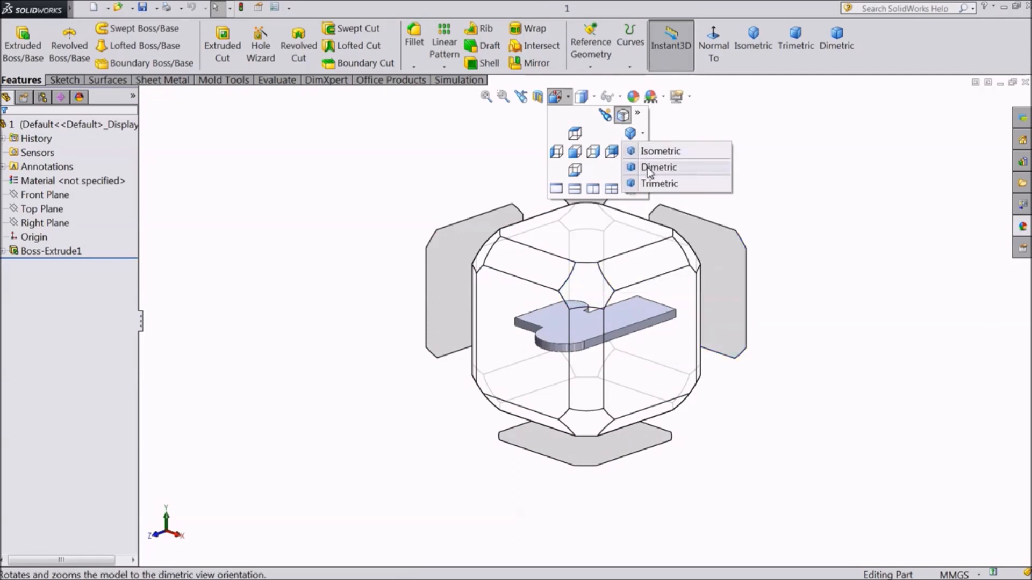
click(574, 154)
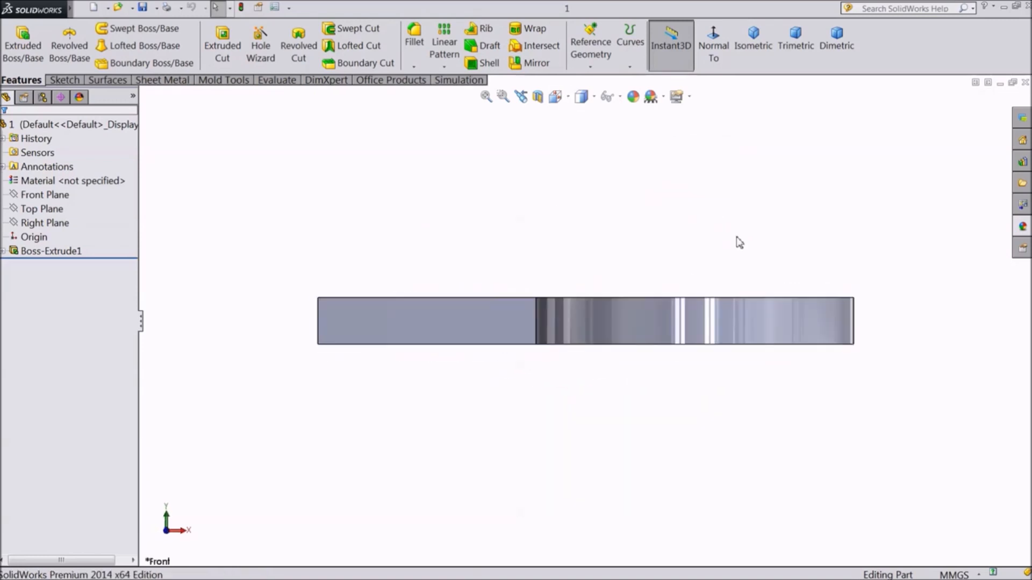
click(555, 97)
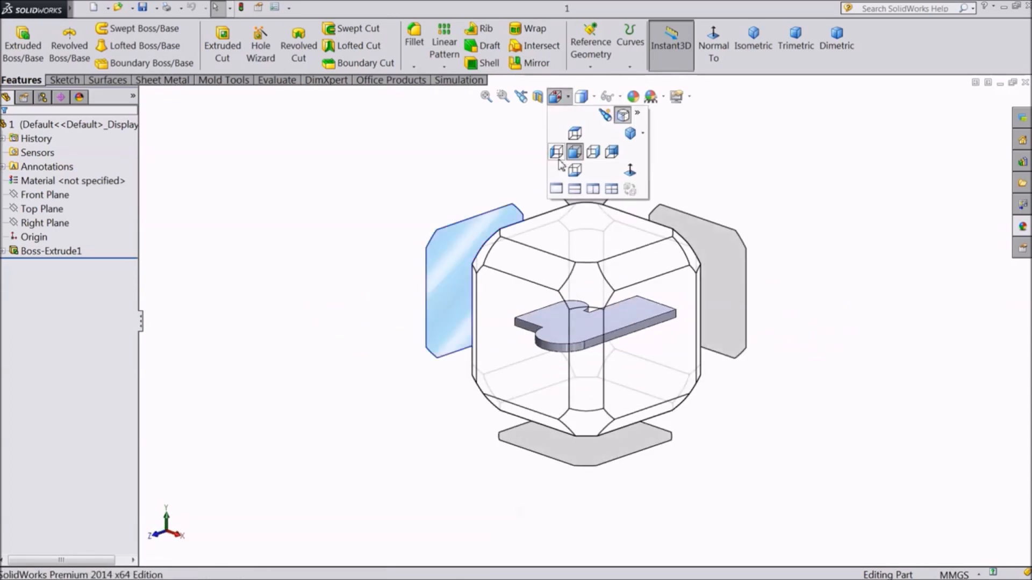
click(557, 153)
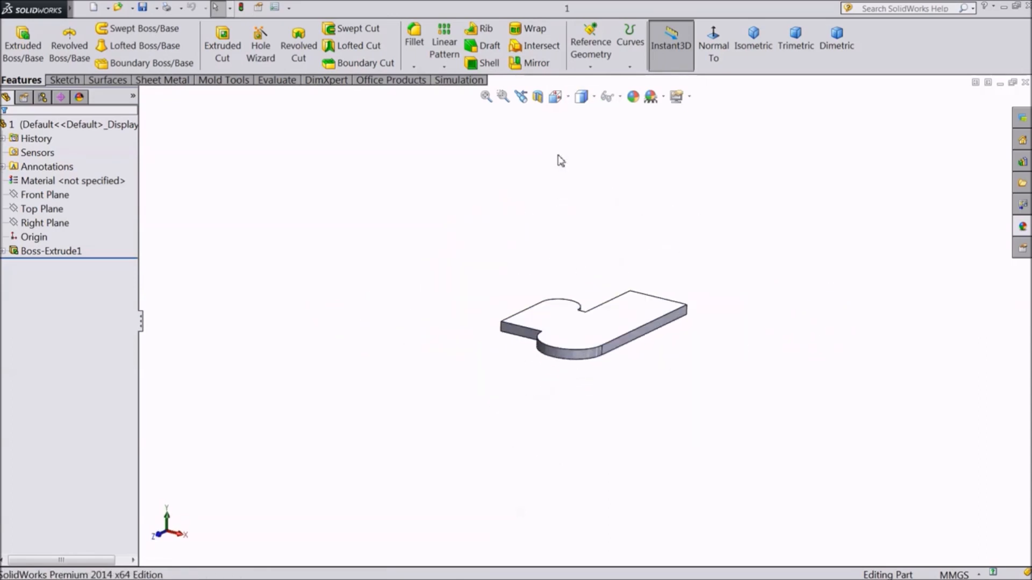
- Show the plate in the Right and Top standard views
click(555, 96)
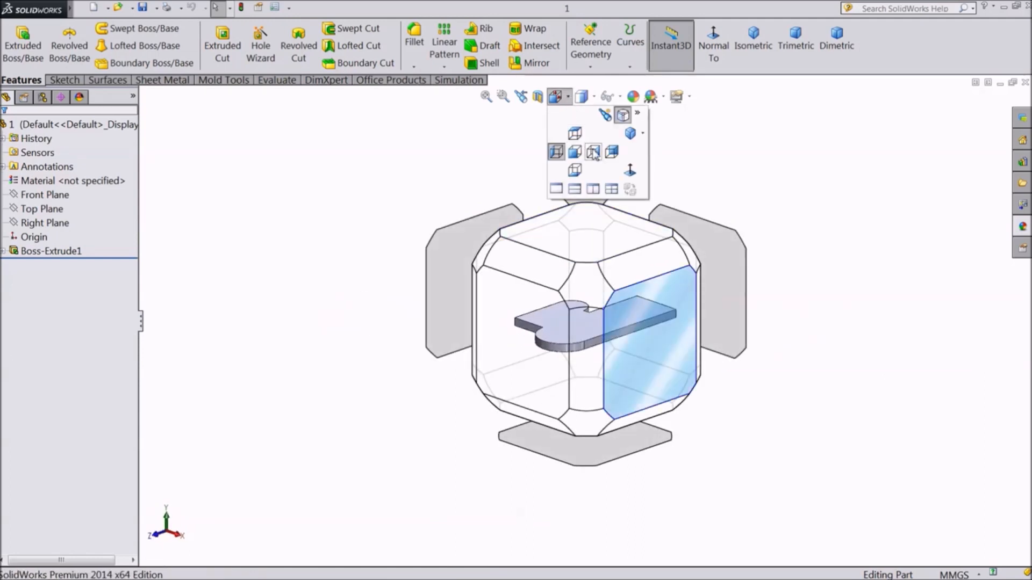
click(592, 152)
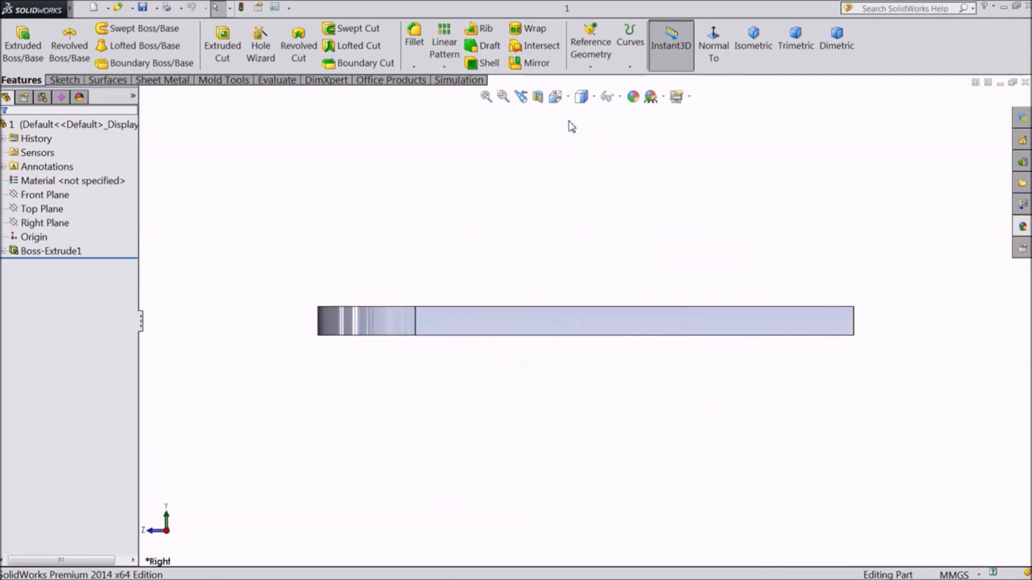
click(555, 97)
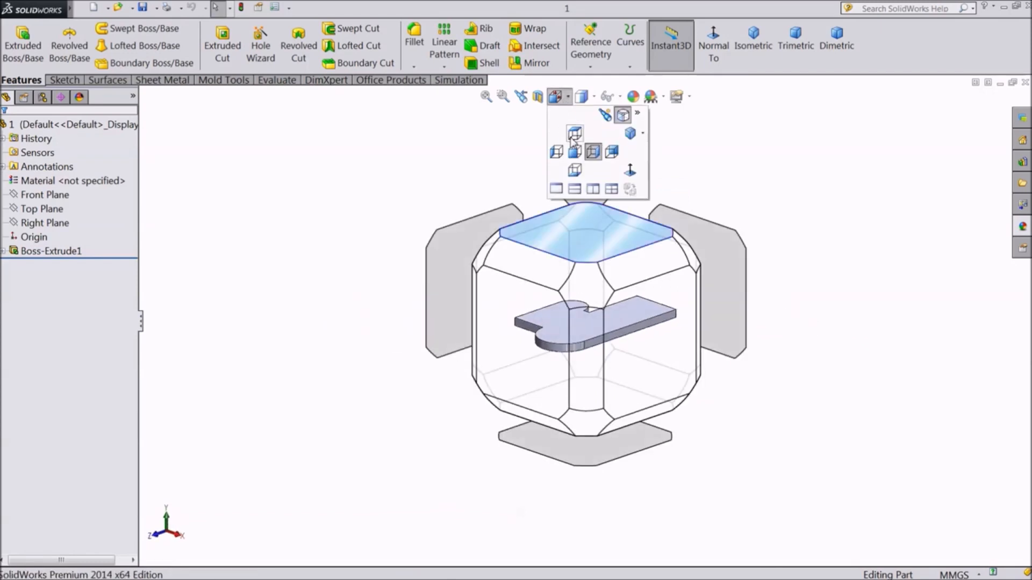
click(573, 133)
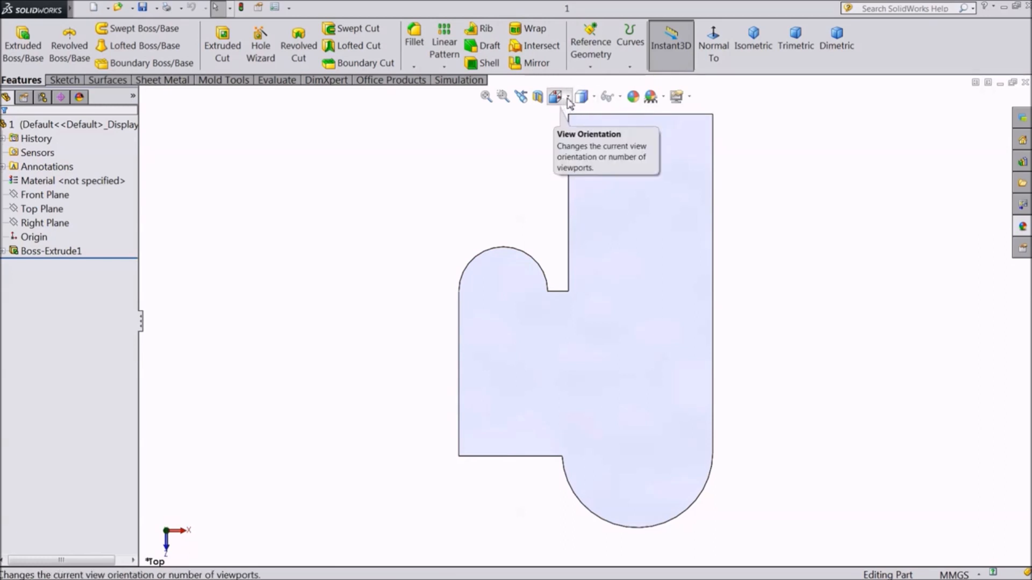
click(569, 100)
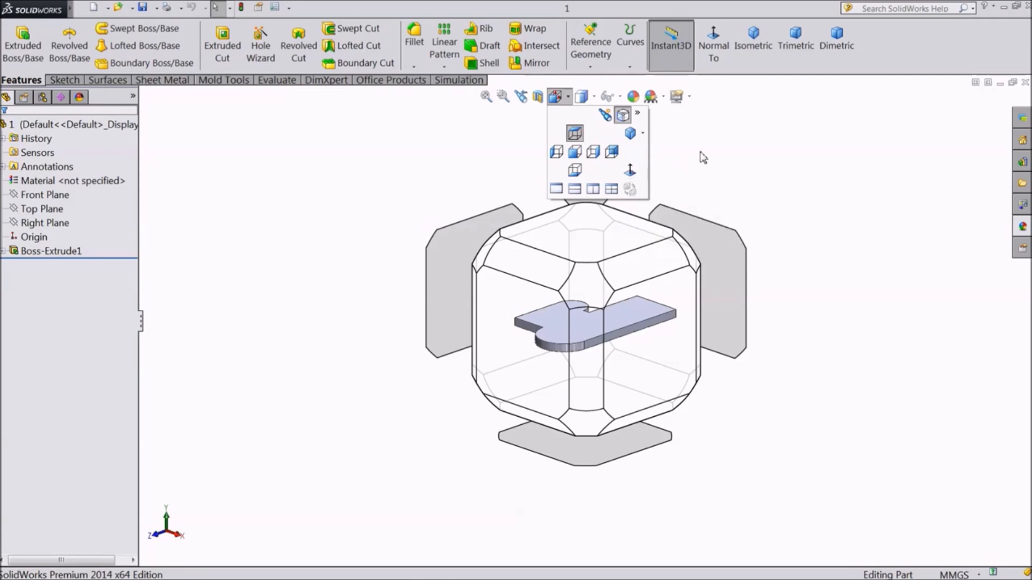
click(644, 223)
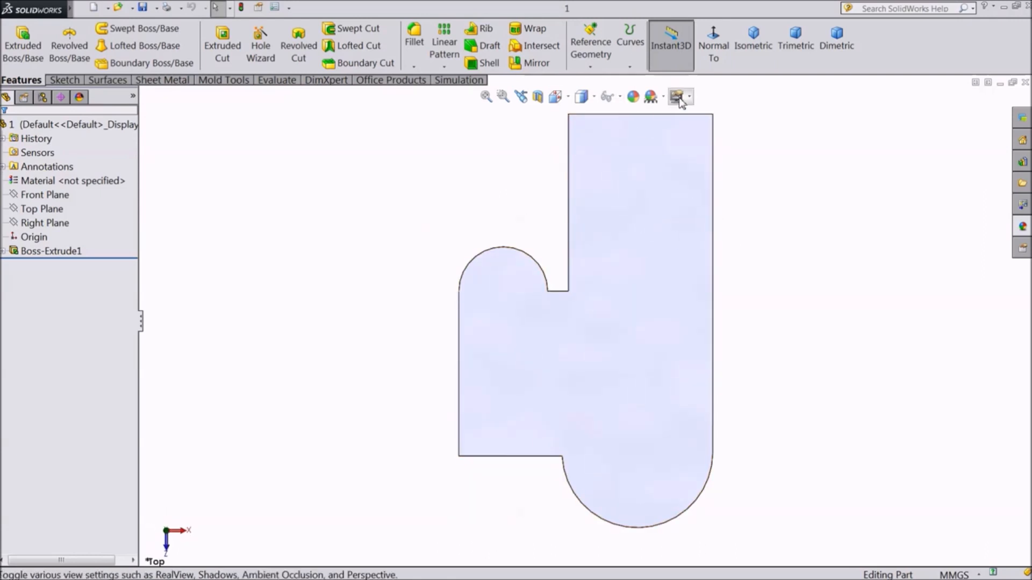
- Return to the isometric view and orient the view normal to the plate's upper face
click(754, 47)
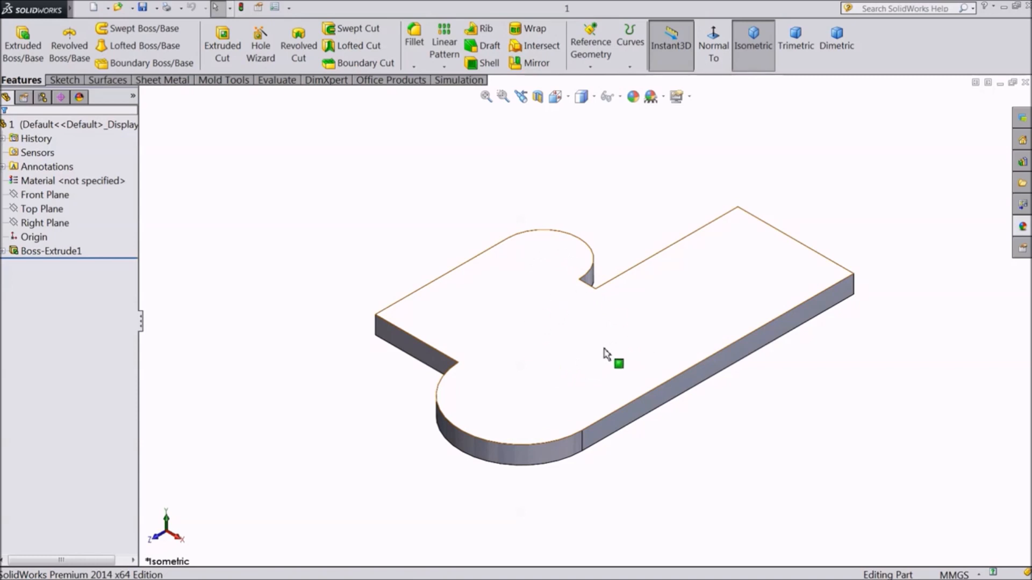
click(584, 342)
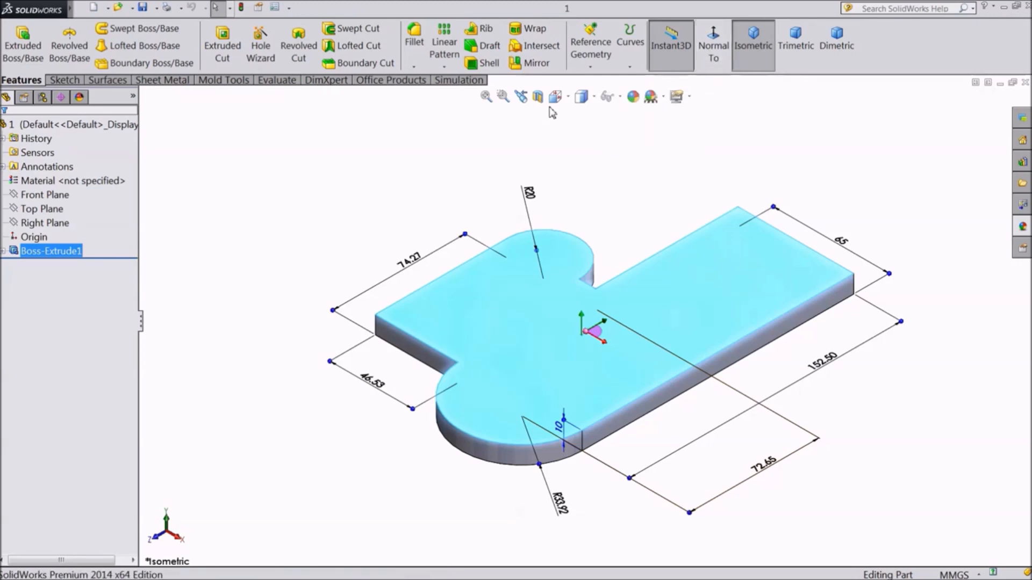
click(568, 98)
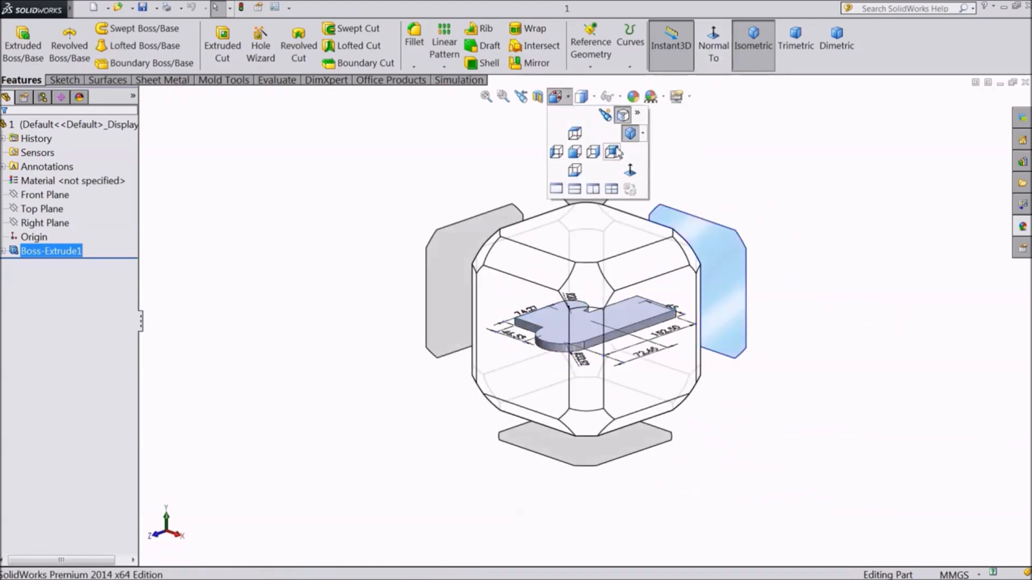
click(634, 176)
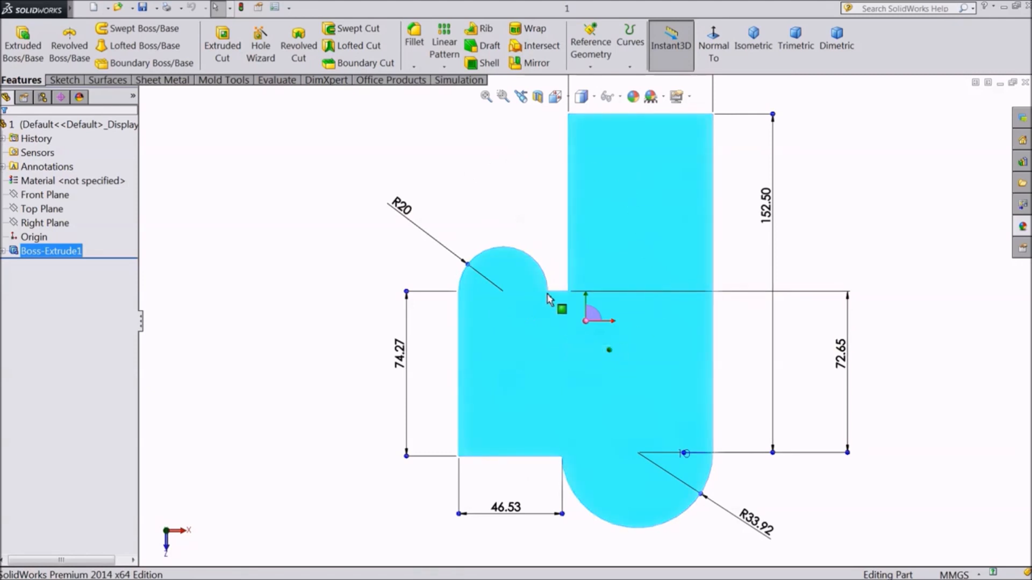
- Orient the view normal to the long straight side face of the plate
scroll(548, 294, up, 3)
middle_drag(541, 253, 507, 197)
click(638, 399)
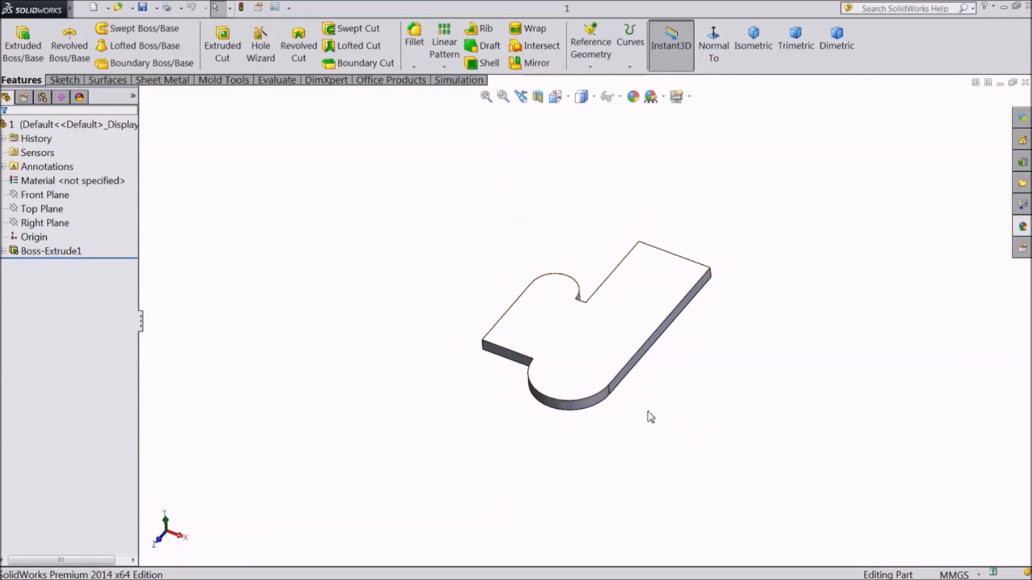
scroll(629, 389, up, 5)
click(642, 344)
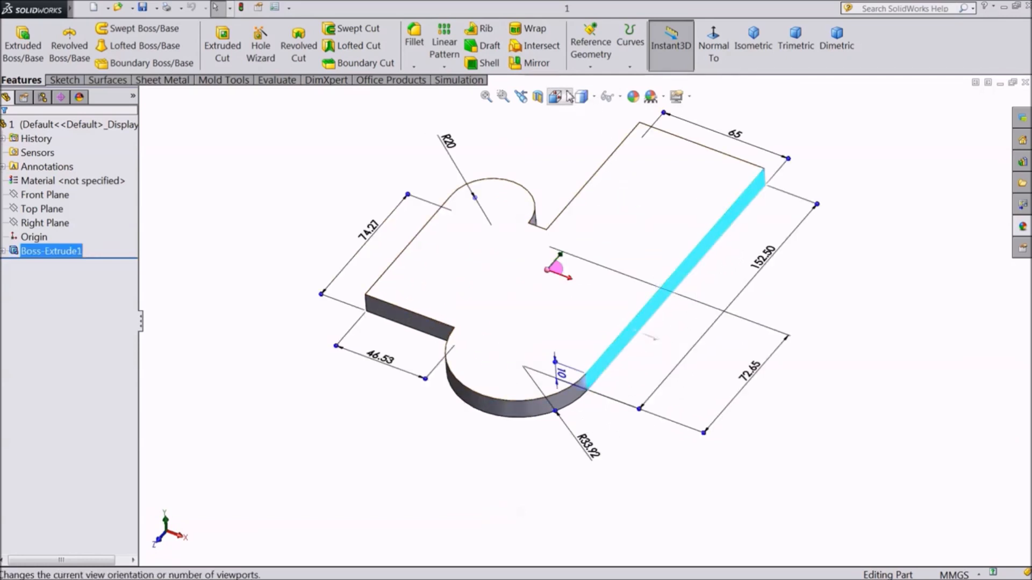
click(712, 43)
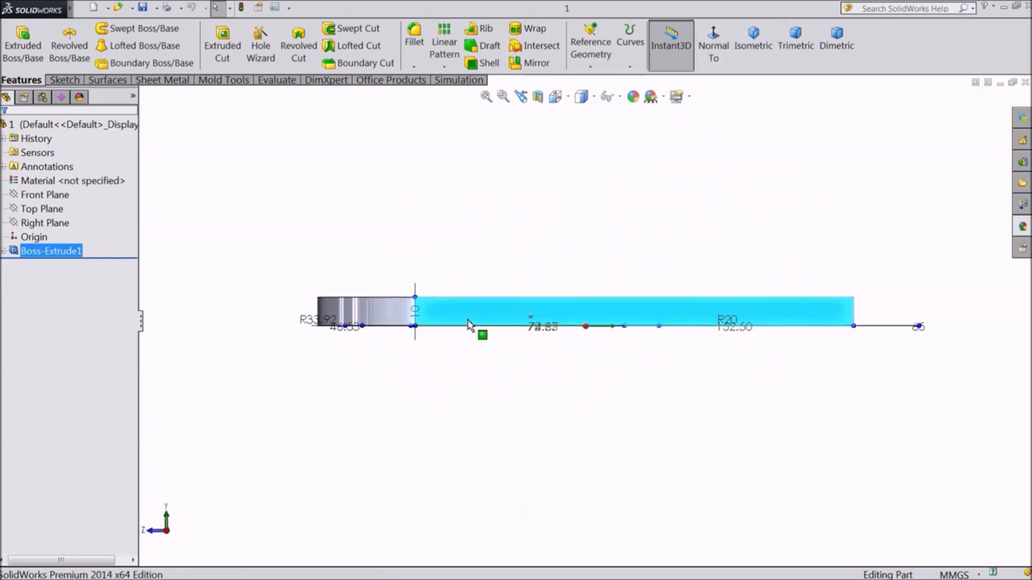
- Orient the view normal to the short front side face beside the large rounded end, and return to an angled view
middle_drag(610, 222, 690, 255)
click(451, 333)
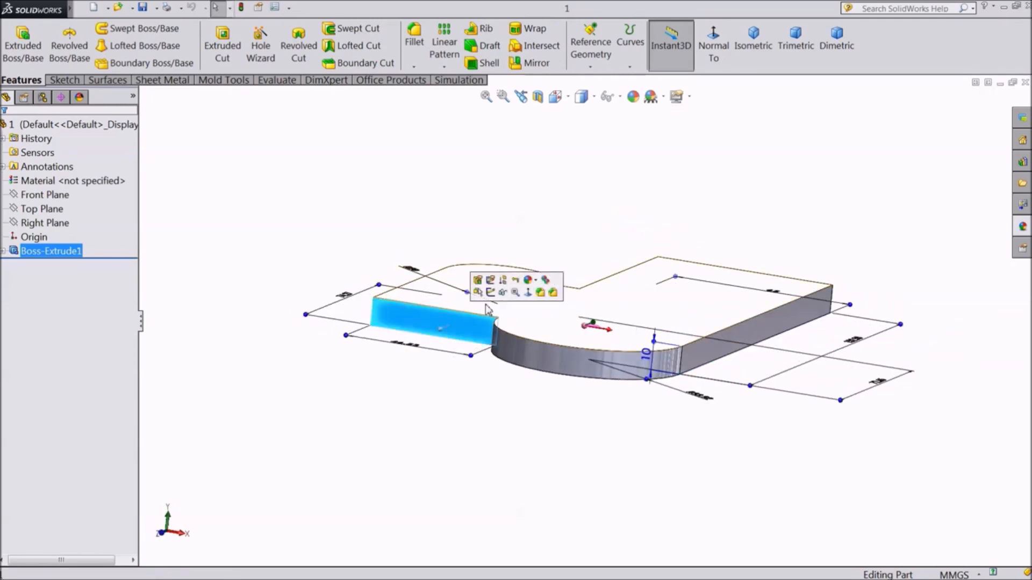
click(712, 49)
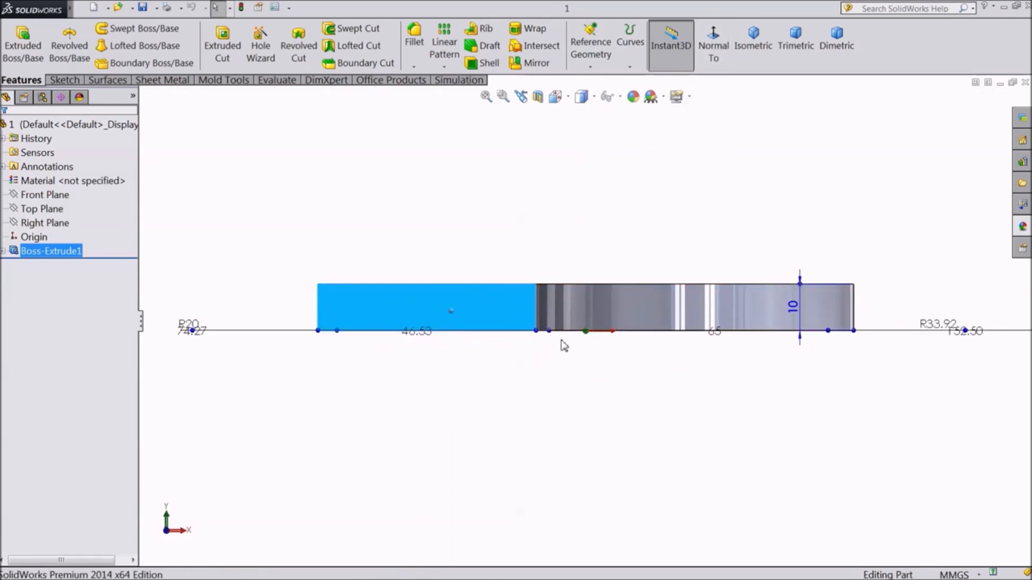
scroll(538, 341, up, 4)
middle_drag(604, 205, 618, 275)
click(640, 234)
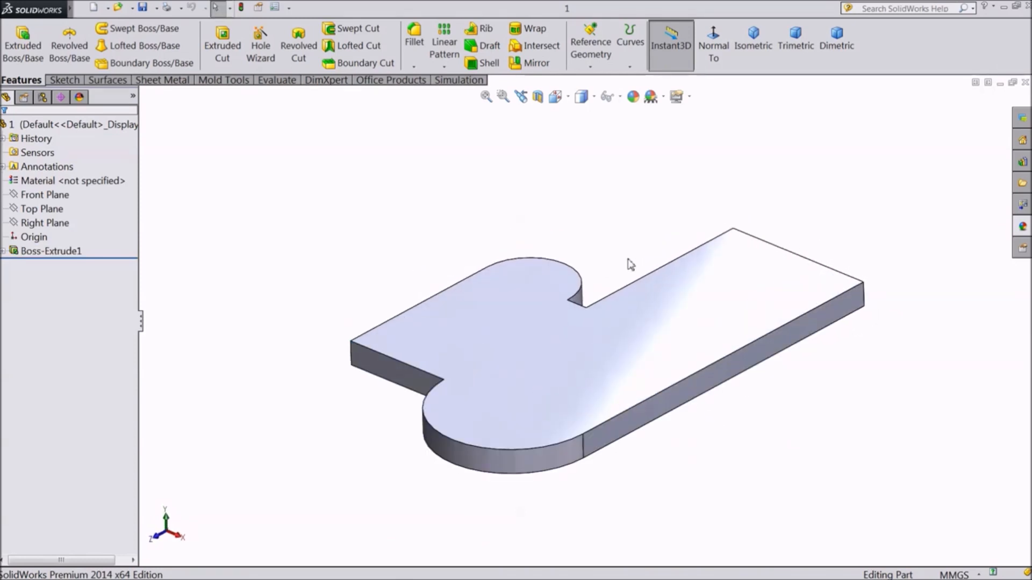
mouse_move(736, 424)
middle_down()
mouse_move(668, 341)
mouse_move(730, 405)
mouse_move(716, 410)
mouse_move(737, 412)
mouse_move(728, 403)
mouse_move(730, 419)
middle_up()
scroll(593, 383, down, 2)
scroll(589, 381, up, 1)
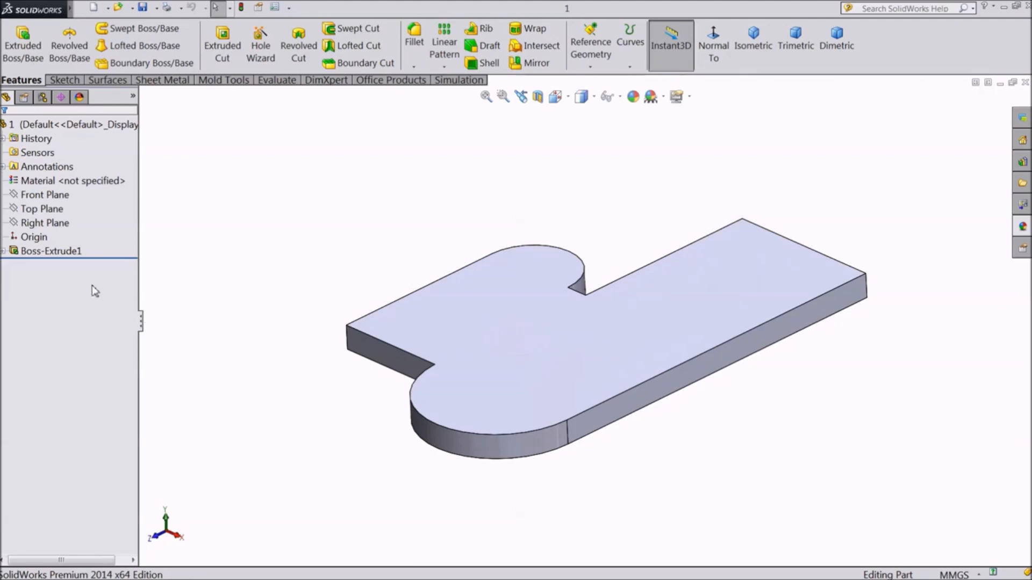
- Open the sketch part1 under Boss-Extrude1 for editing and orient the view normal to the sketch plane
click(33, 252)
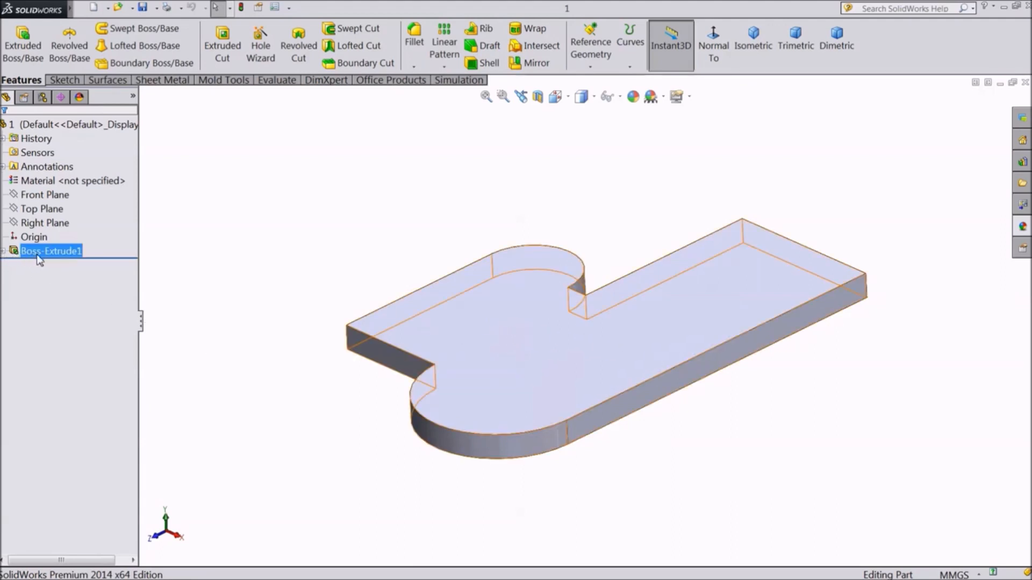
double_click(39, 257)
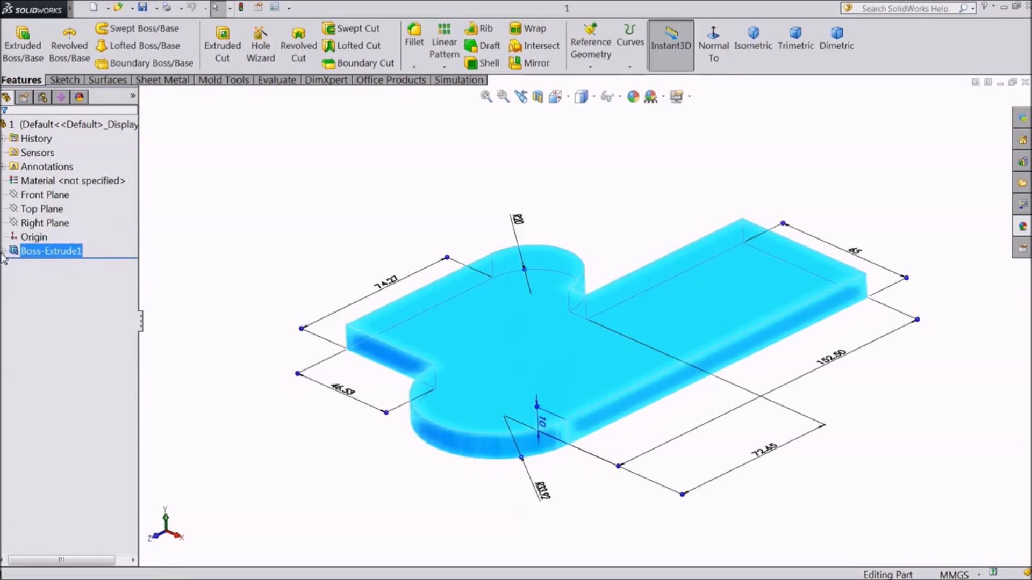
click(4, 252)
click(44, 265)
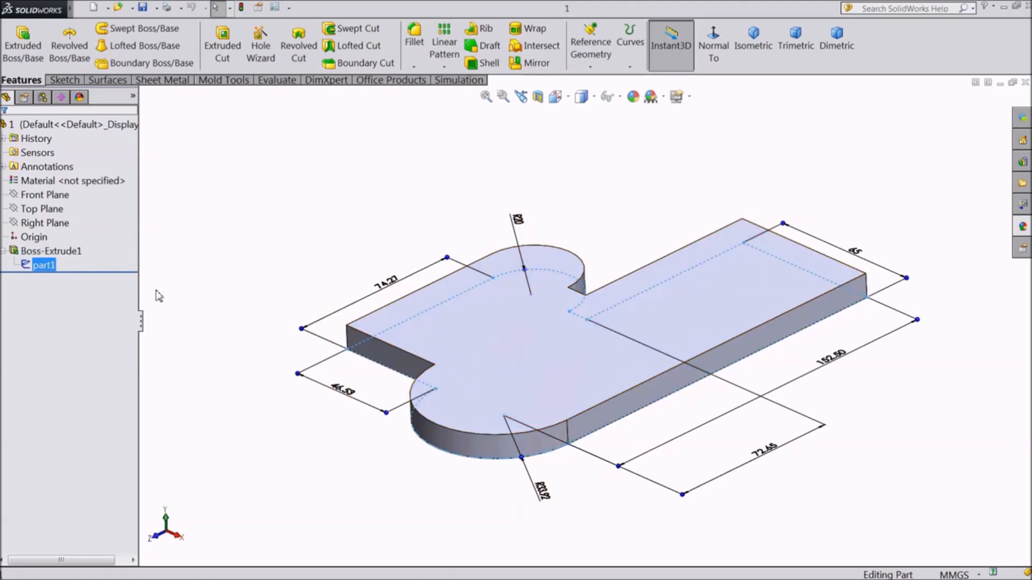
click(44, 266)
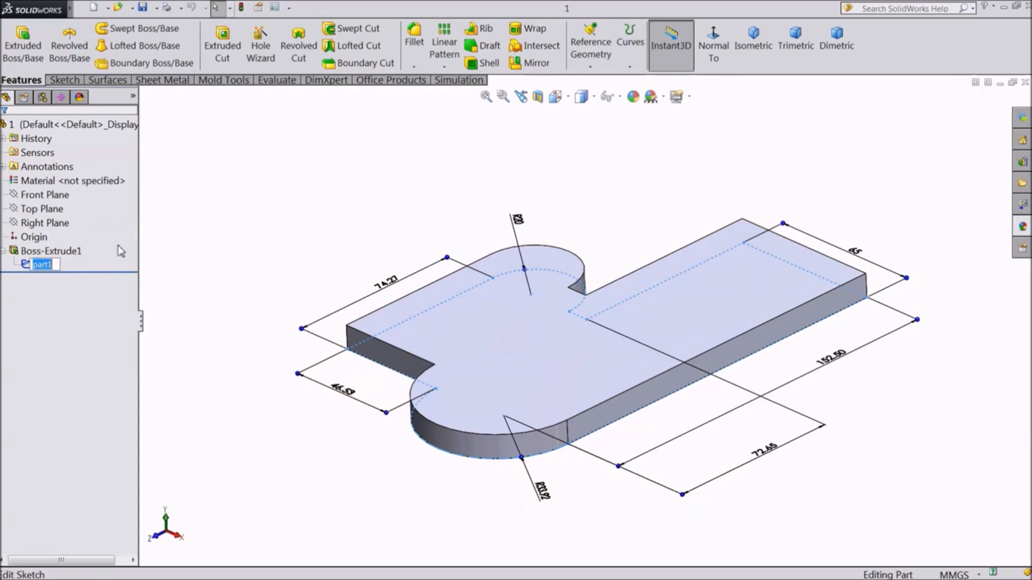
click(176, 246)
click(48, 265)
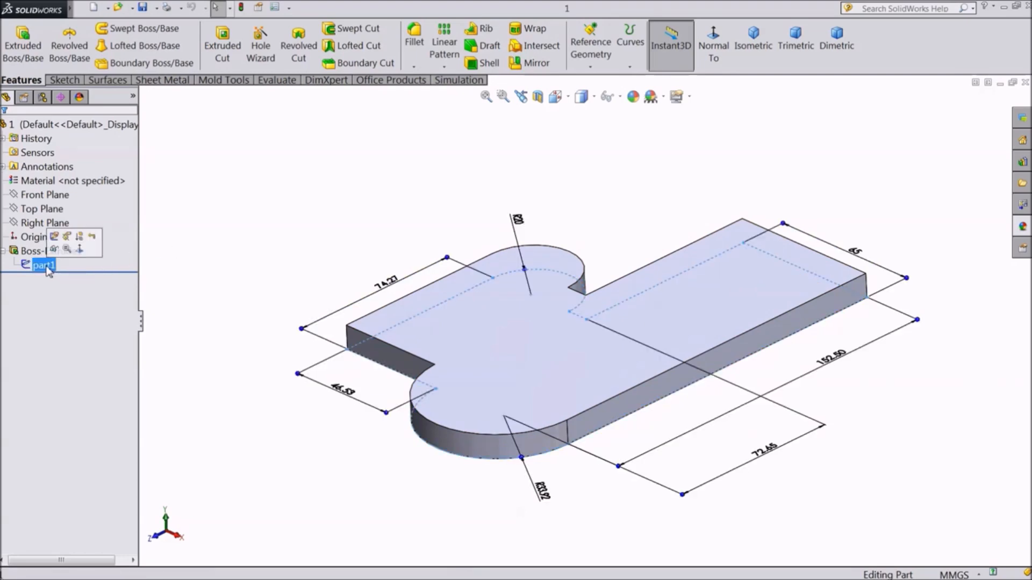
click(54, 238)
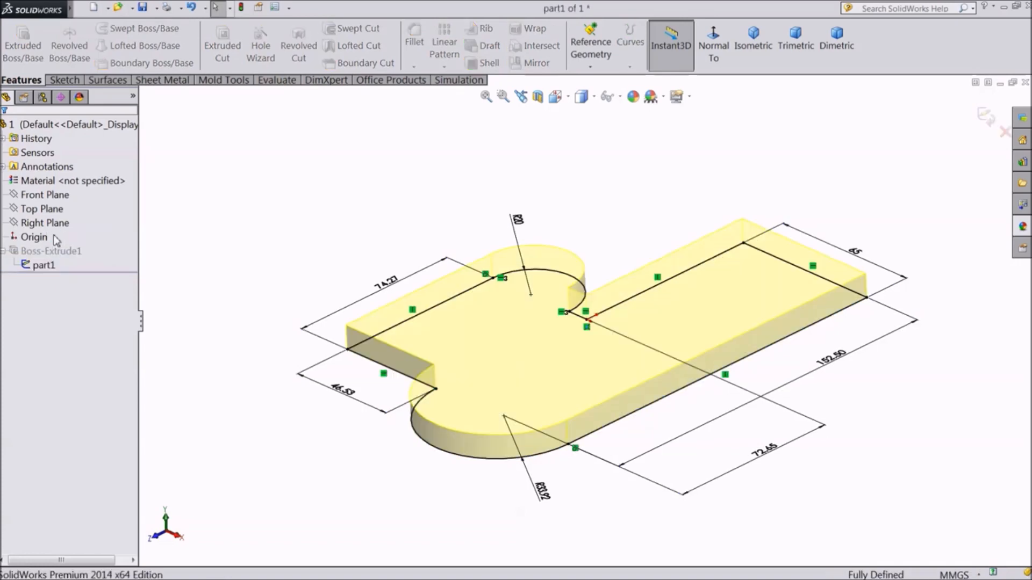
click(712, 53)
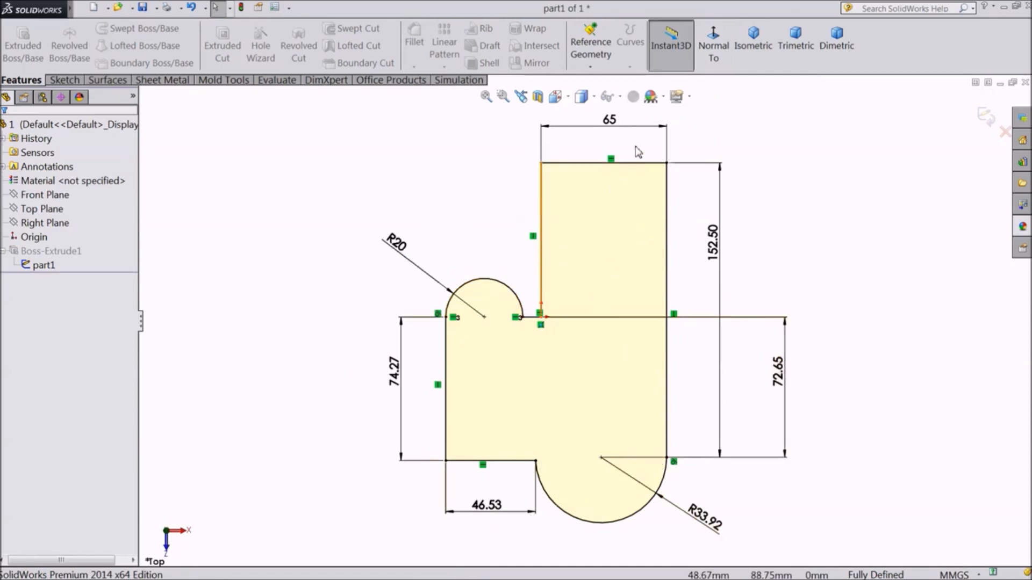
- Set the width dimension of the upper rectangular section in the sketch to 60 mm
click(616, 126)
double_click(610, 120)
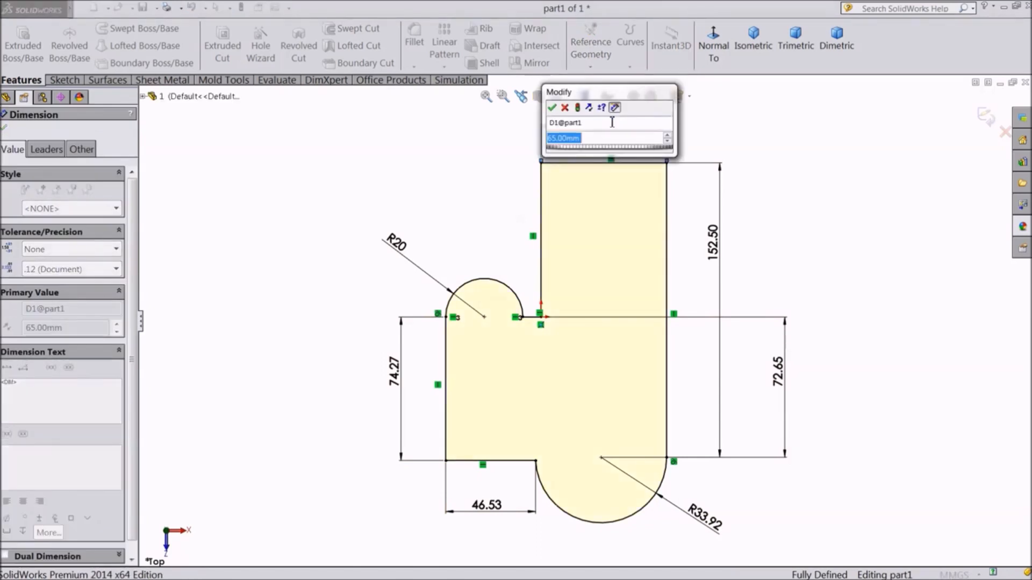
text(60)
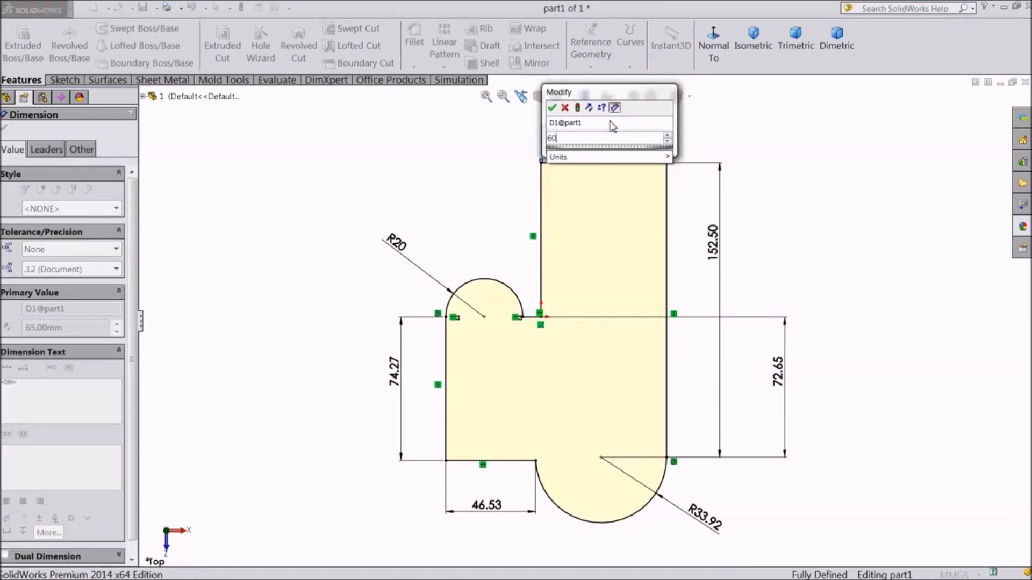
click(552, 108)
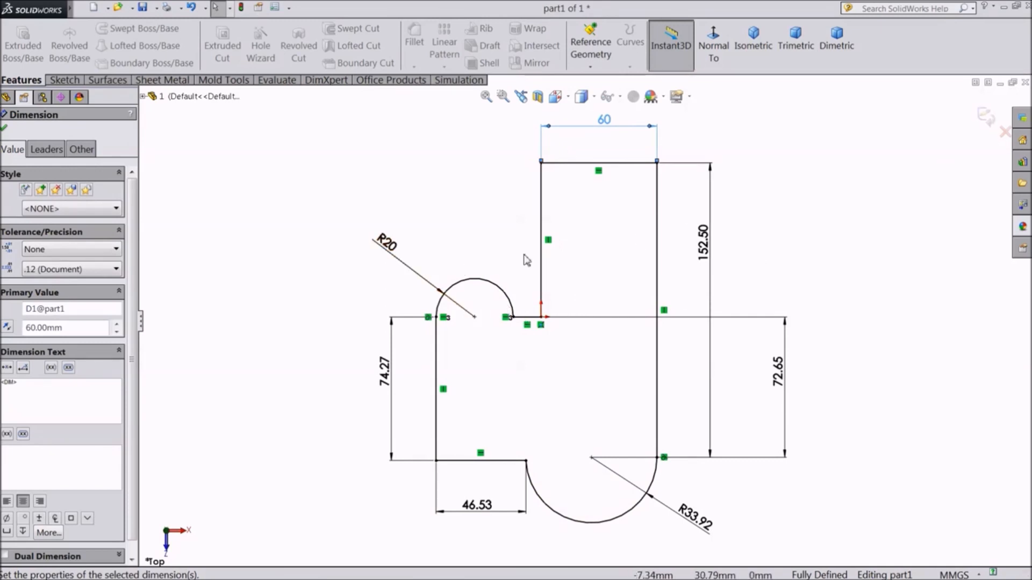
- Exit the part1 sketch with its changes kept to rebuild the extruded plate
click(986, 117)
click(985, 117)
middle_drag(718, 282, 623, 236)
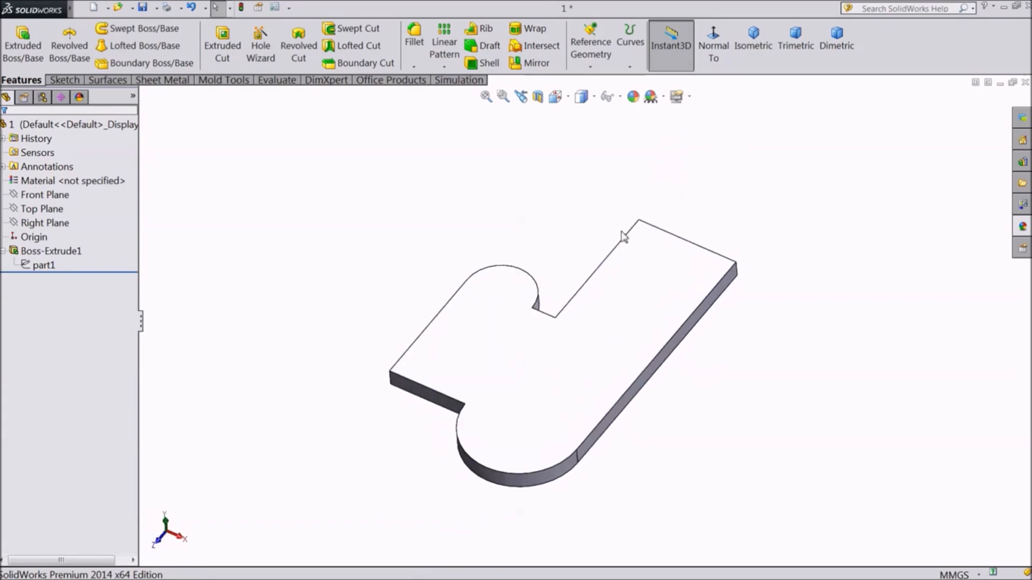
- Examine the rebuilt plate's top face, rounded ends and side faces from several angled views
middle_drag(425, 258, 413, 180)
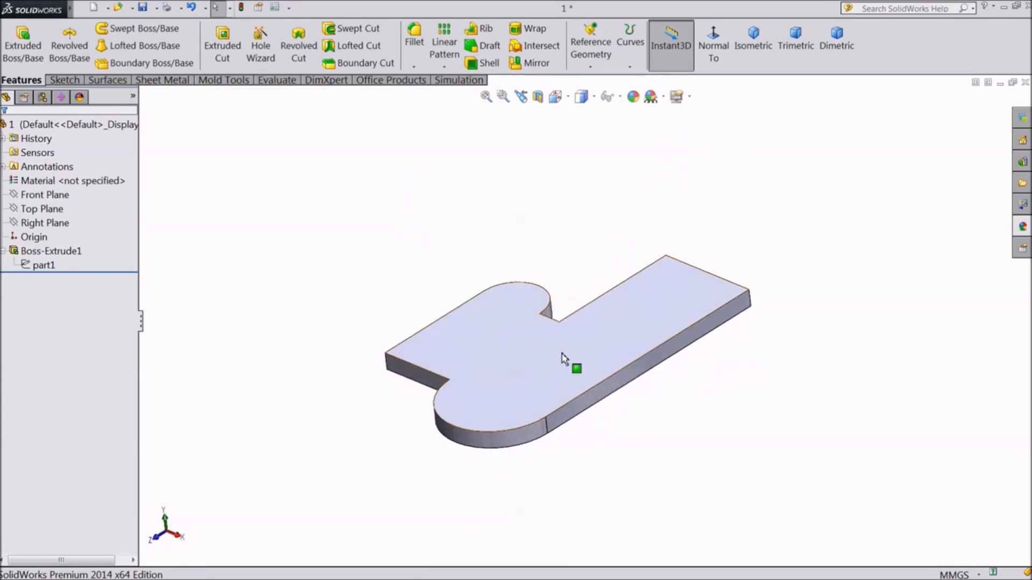
scroll(564, 361, down, 2)
mouse_move(562, 274)
middle_down()
mouse_move(566, 228)
mouse_move(502, 169)
mouse_move(588, 220)
mouse_move(589, 185)
mouse_move(577, 213)
mouse_move(583, 226)
middle_up()
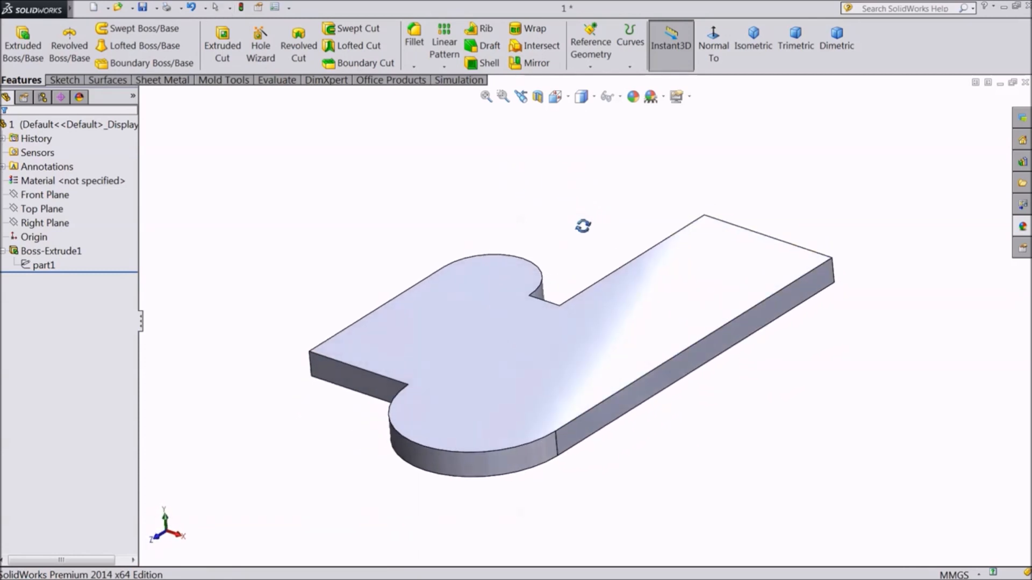
key(Escape)
middle_drag(583, 228, 563, 216)
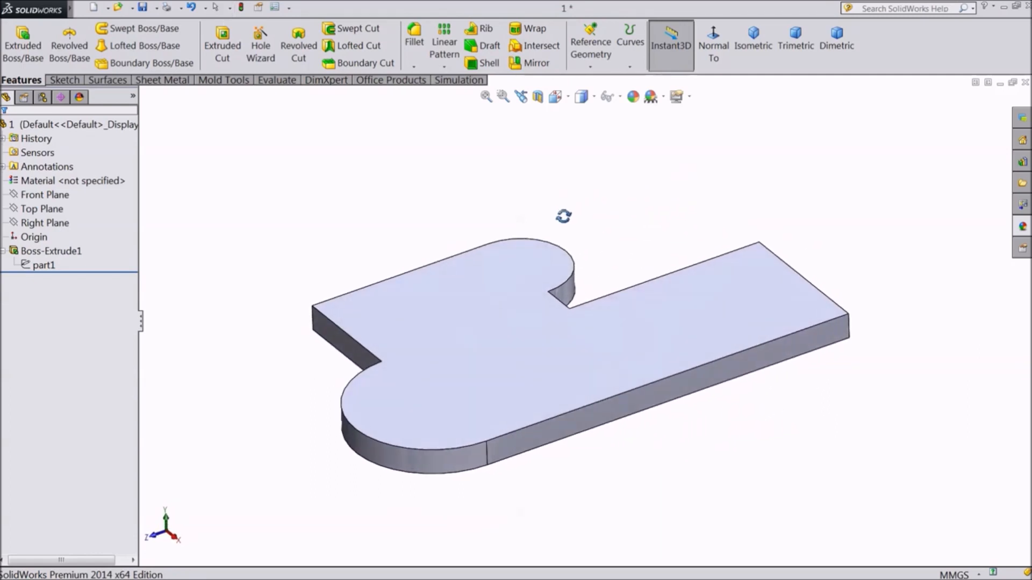
key(Escape)
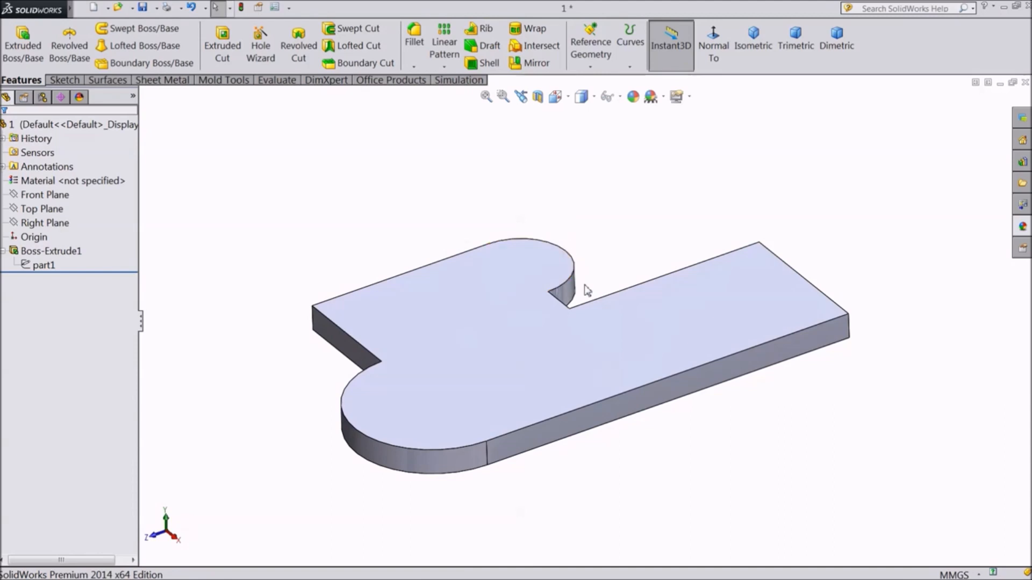
mouse_move(594, 272)
middle_down()
mouse_move(597, 226)
mouse_move(595, 256)
middle_up()
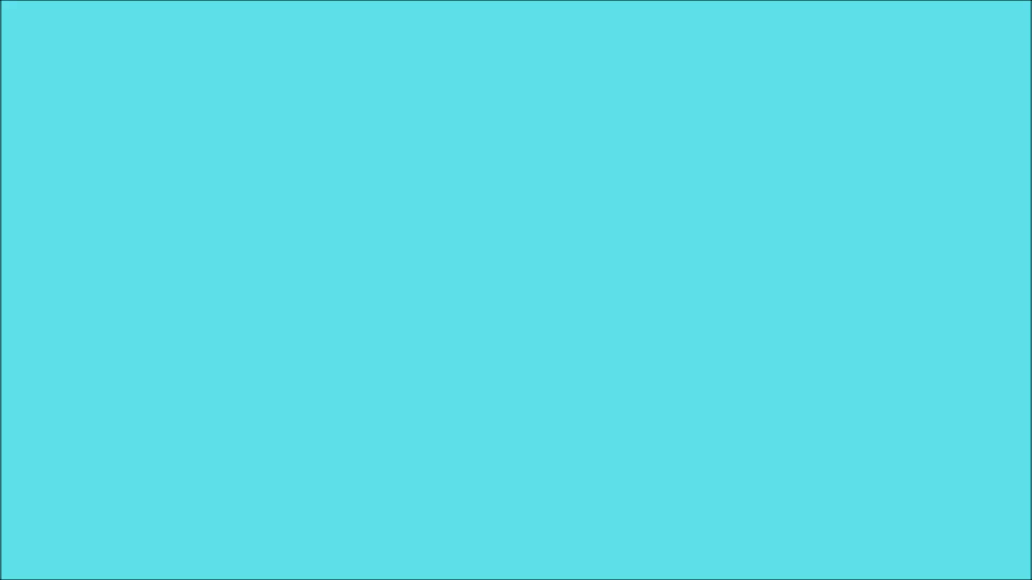